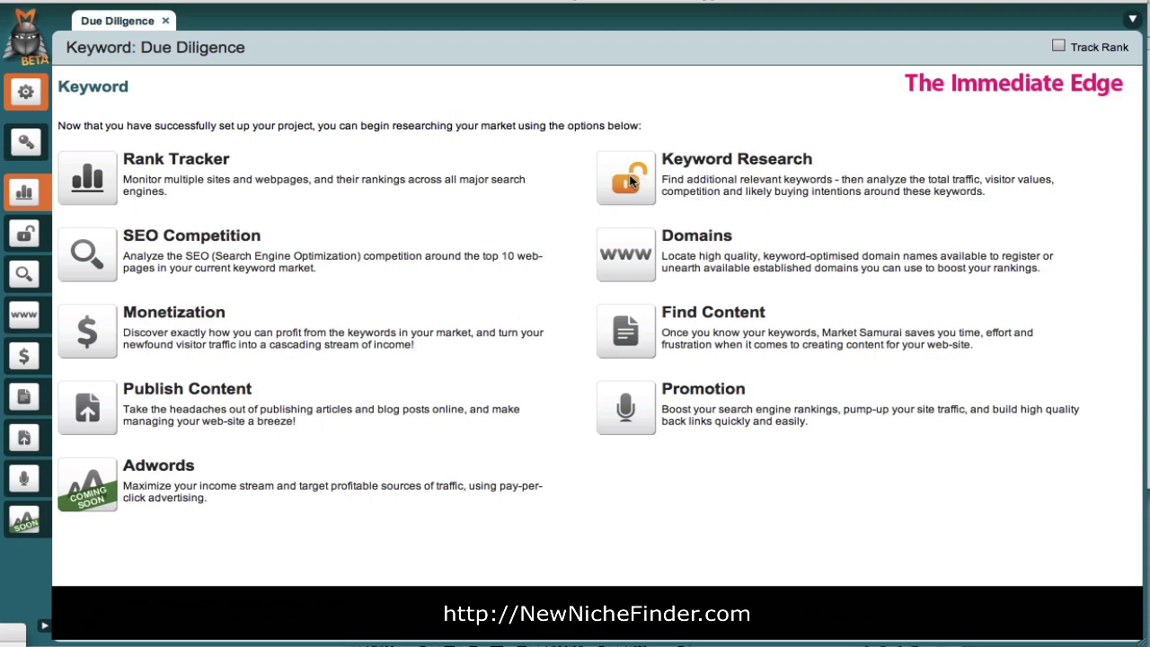
- Open Keyword Research and copy the full niche keyword list from the text document
click(630, 183)
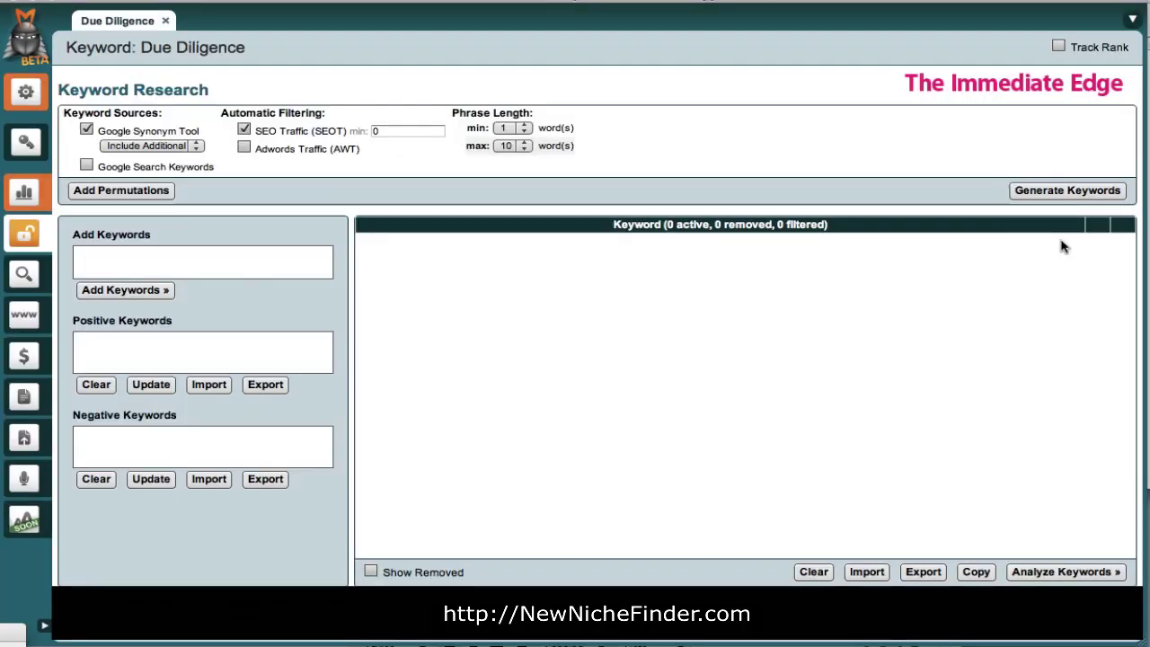
click(1147, 222)
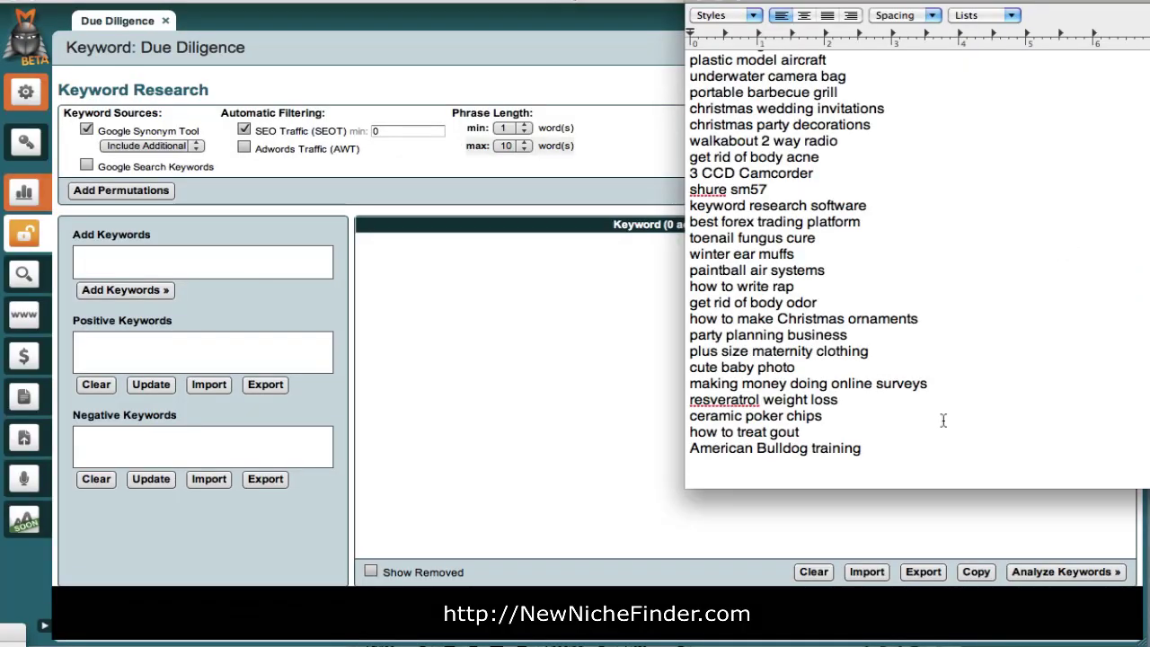
drag(881, 452, 676, 65)
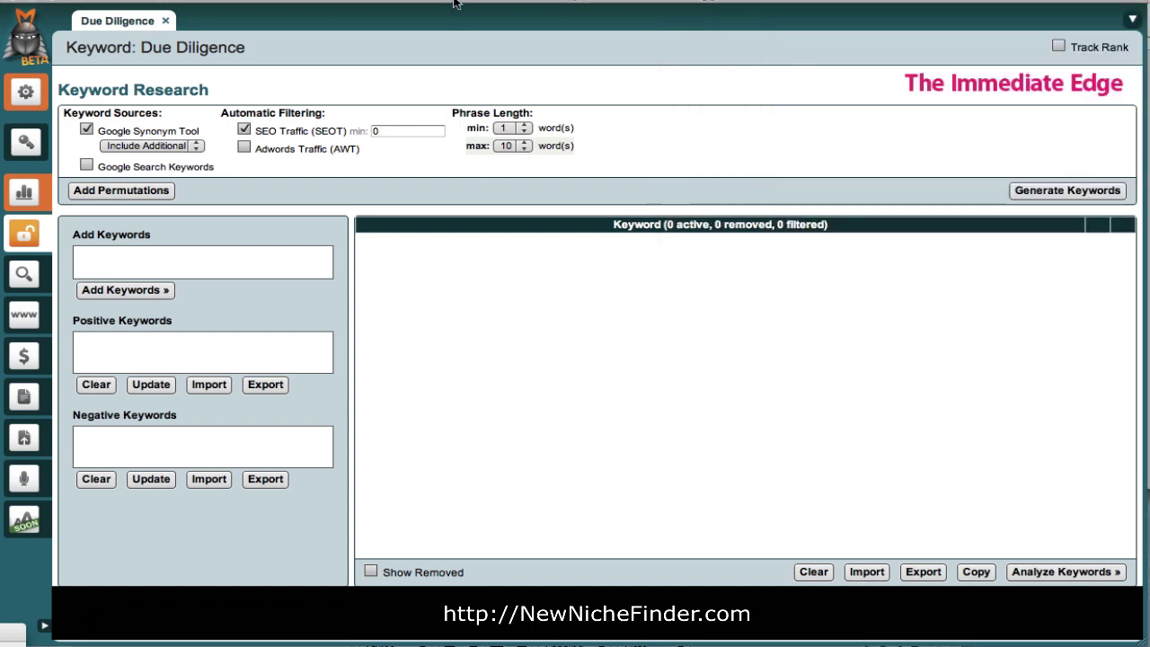
click(458, 7)
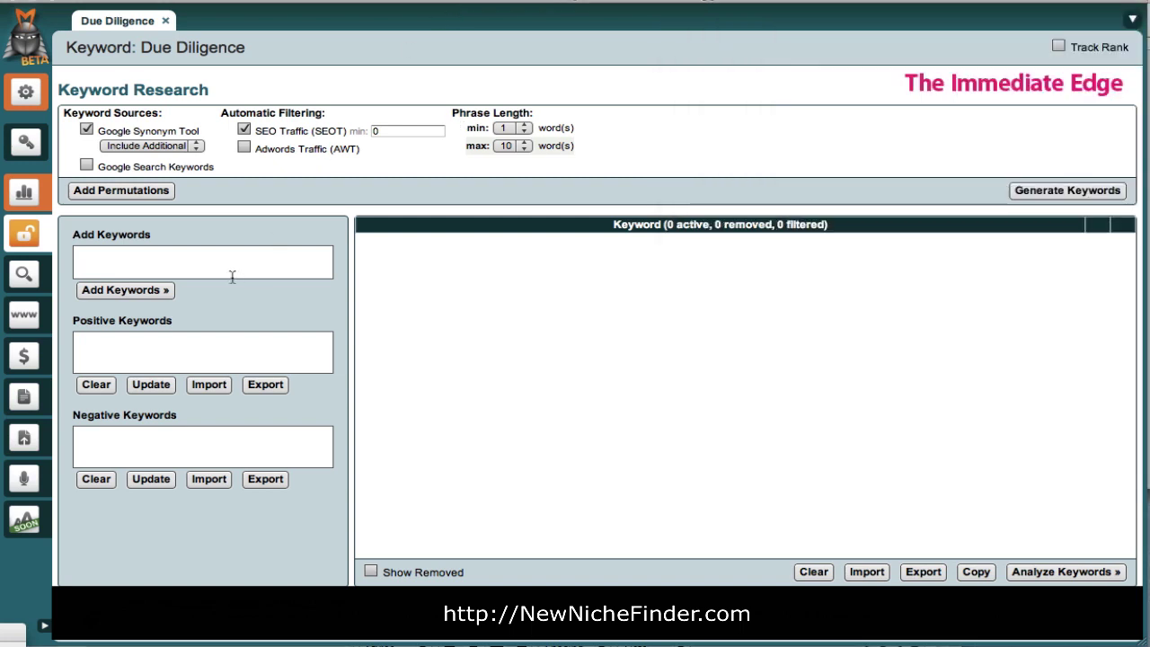
- Paste the copied list into the keyword entry field and add all of its keywords to the project
click(117, 259)
key(super+v)
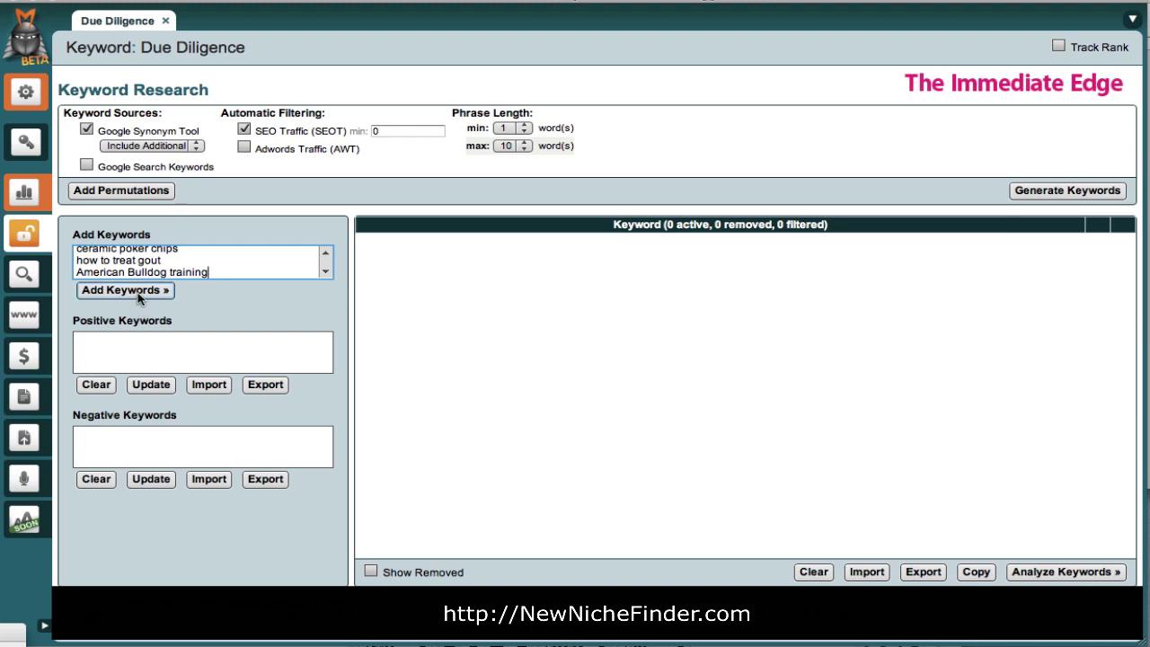
click(137, 292)
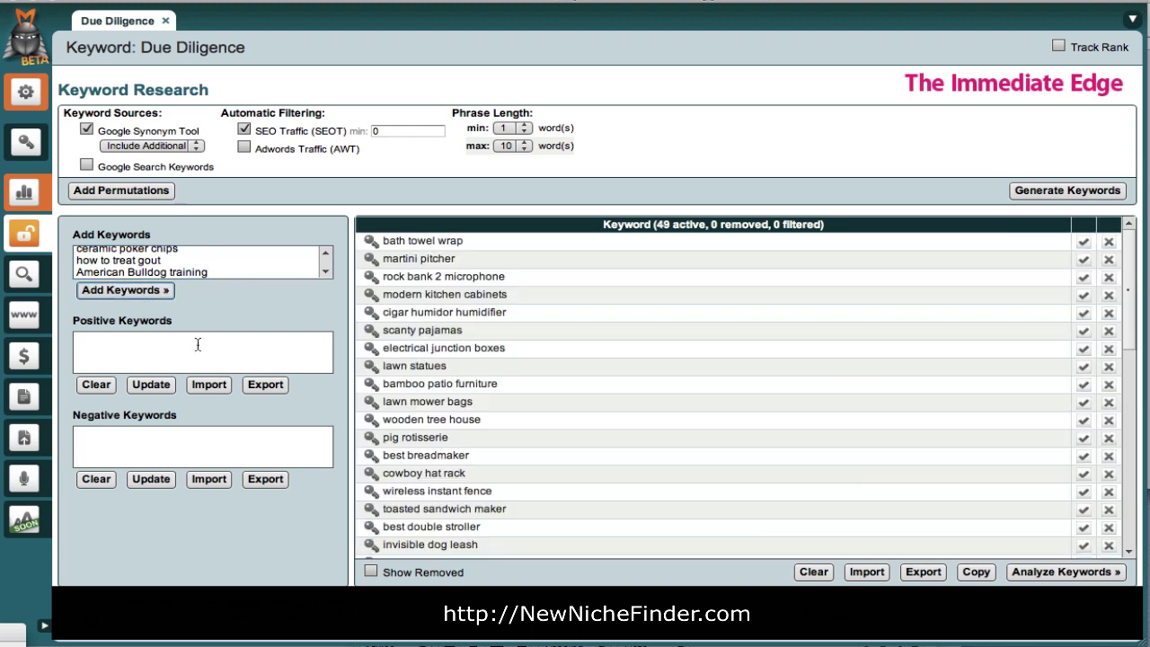
- Go to keyword analysis and exclude the SEO Comp (SEOC) and Title Comp (SEOTC) metrics
click(1061, 575)
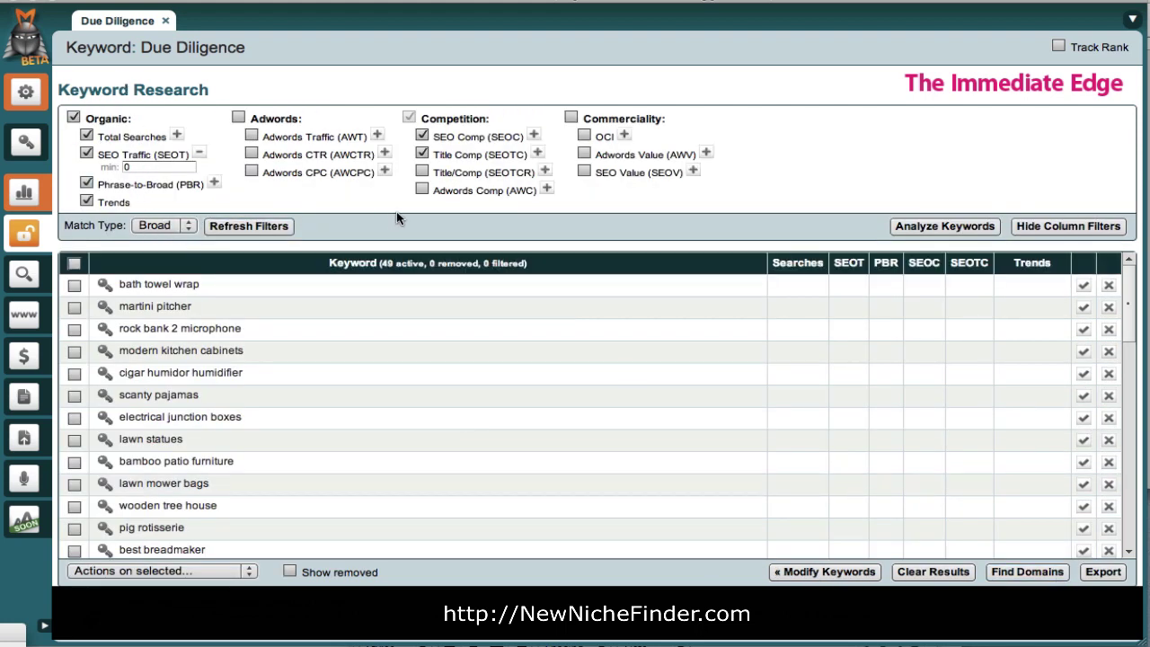
click(423, 136)
click(422, 153)
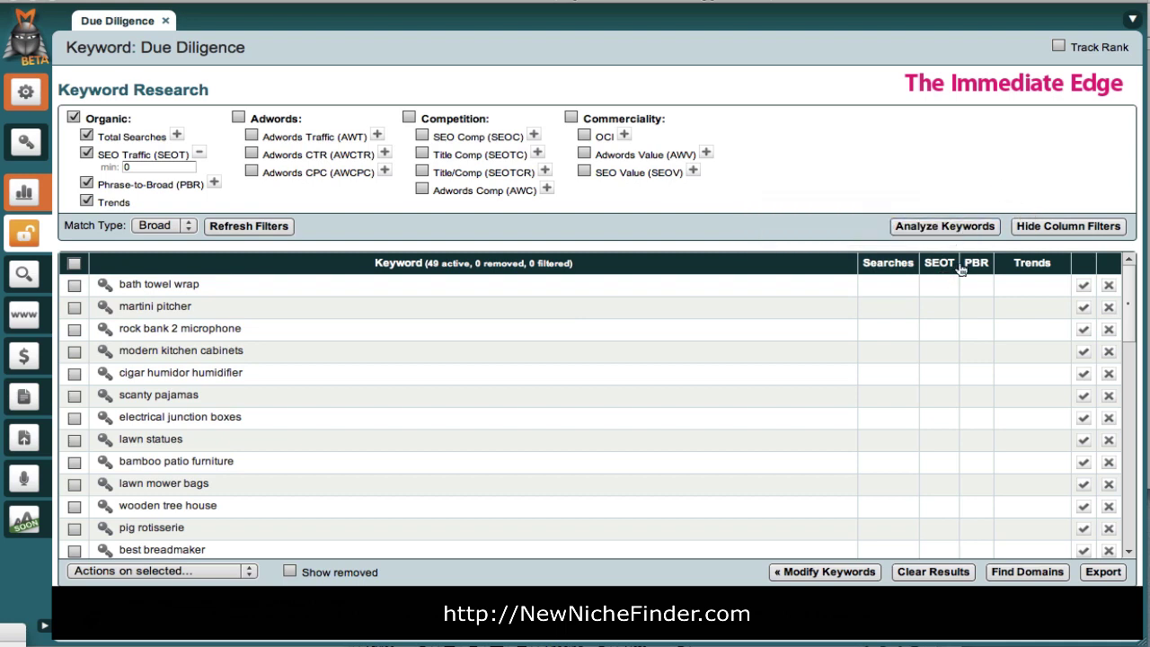
- Analyze the keywords for the organic metrics, entering and submitting the CAPTCHA text
click(947, 224)
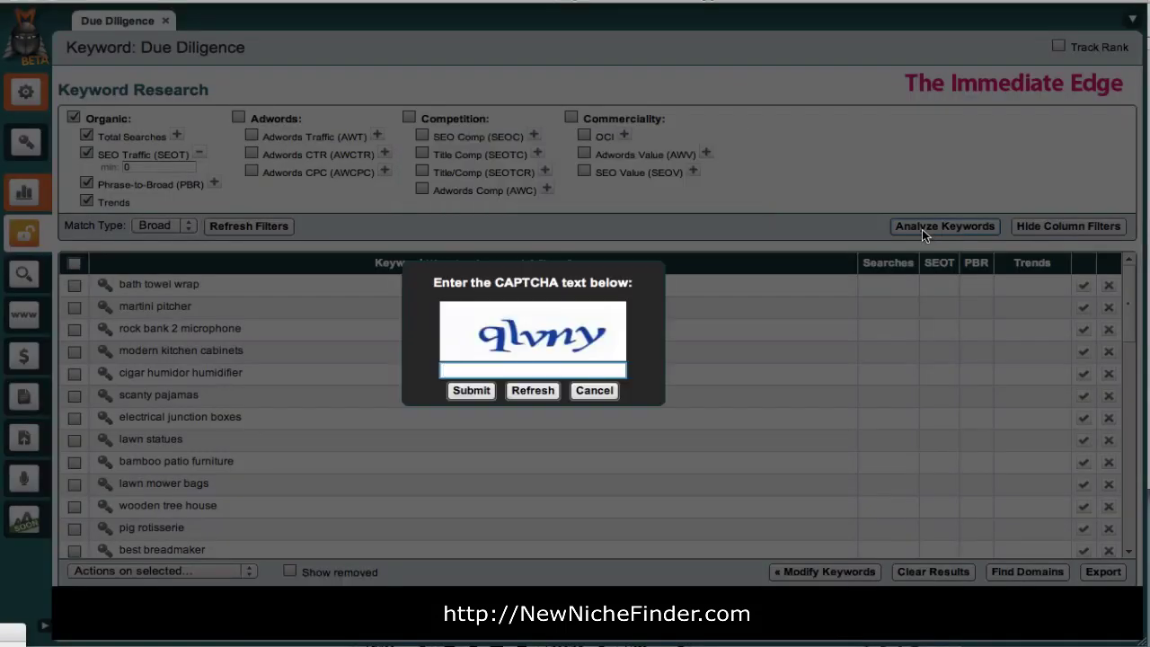
text(qlvny)
click(467, 390)
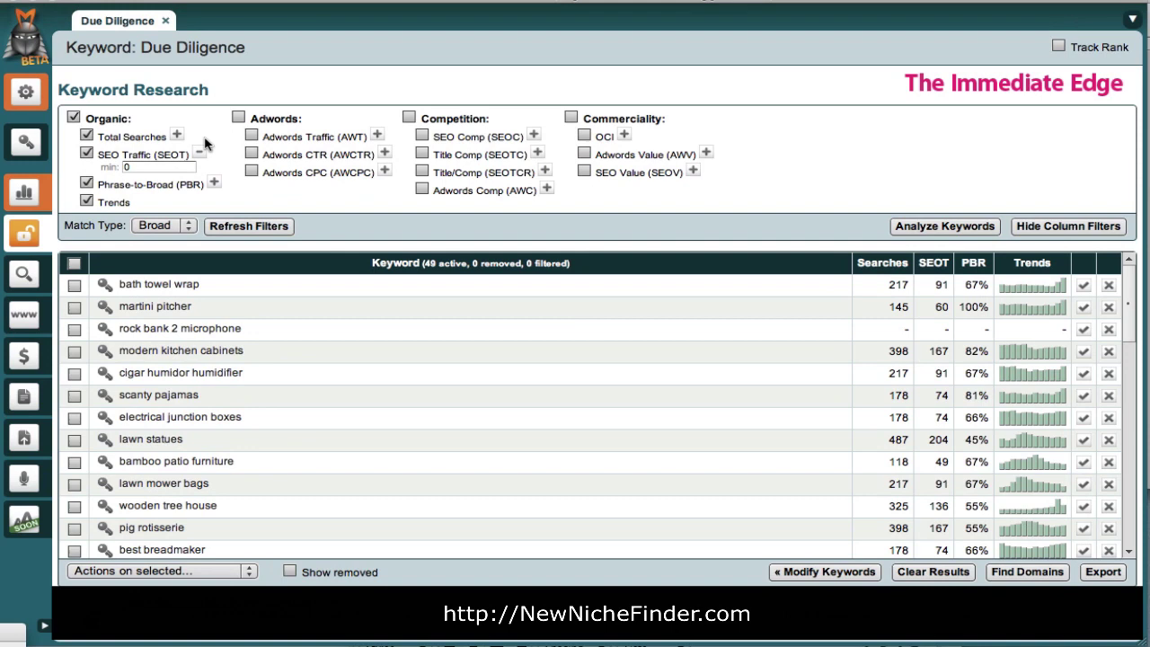
- Filter the keywords to a minimum SEO Traffic (SEOT) of 80 and look through the remaining list
mouse_move(180, 160)
click(140, 167)
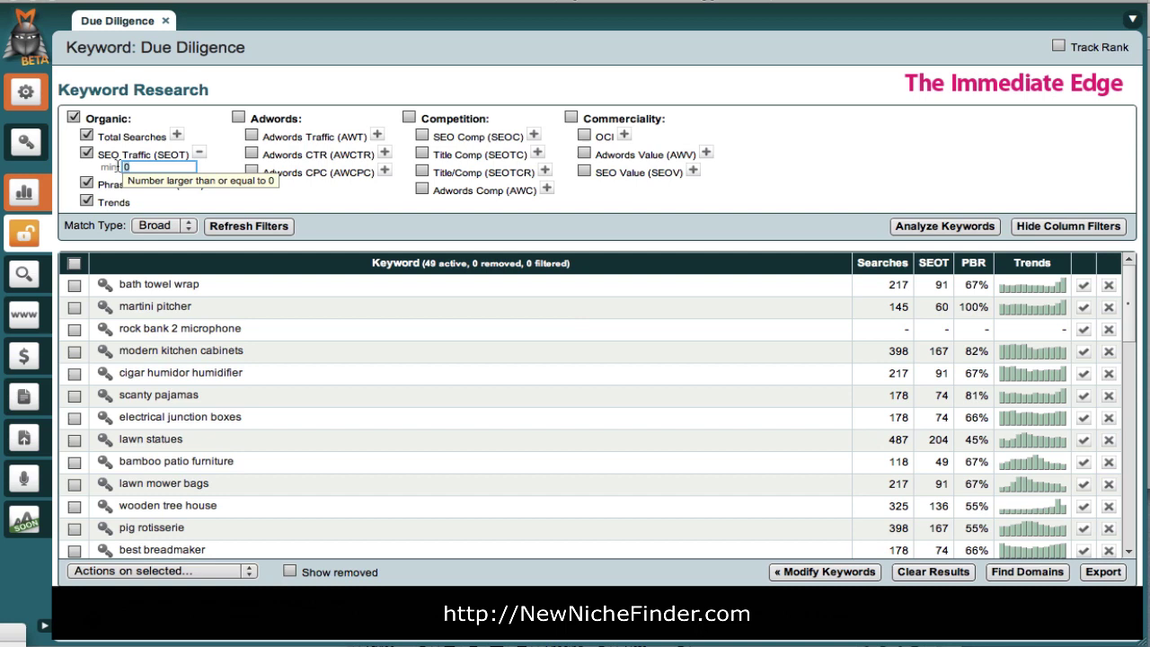
text(80)
key(Return)
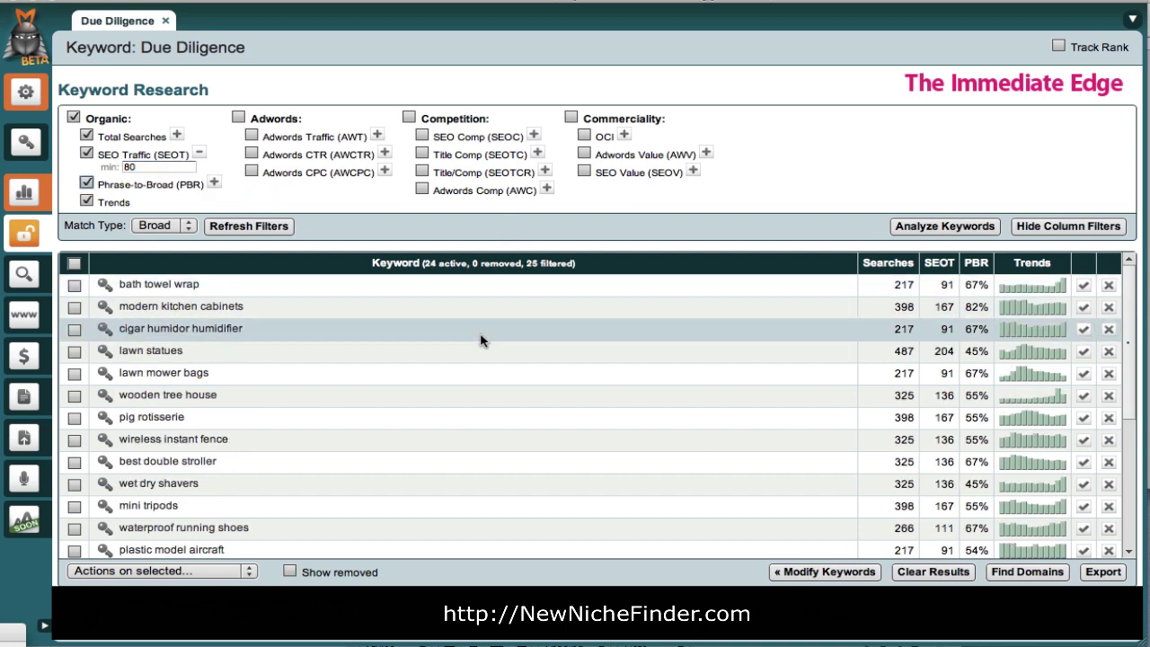
scroll(481, 340, down, 5)
scroll(470, 324, up, 5)
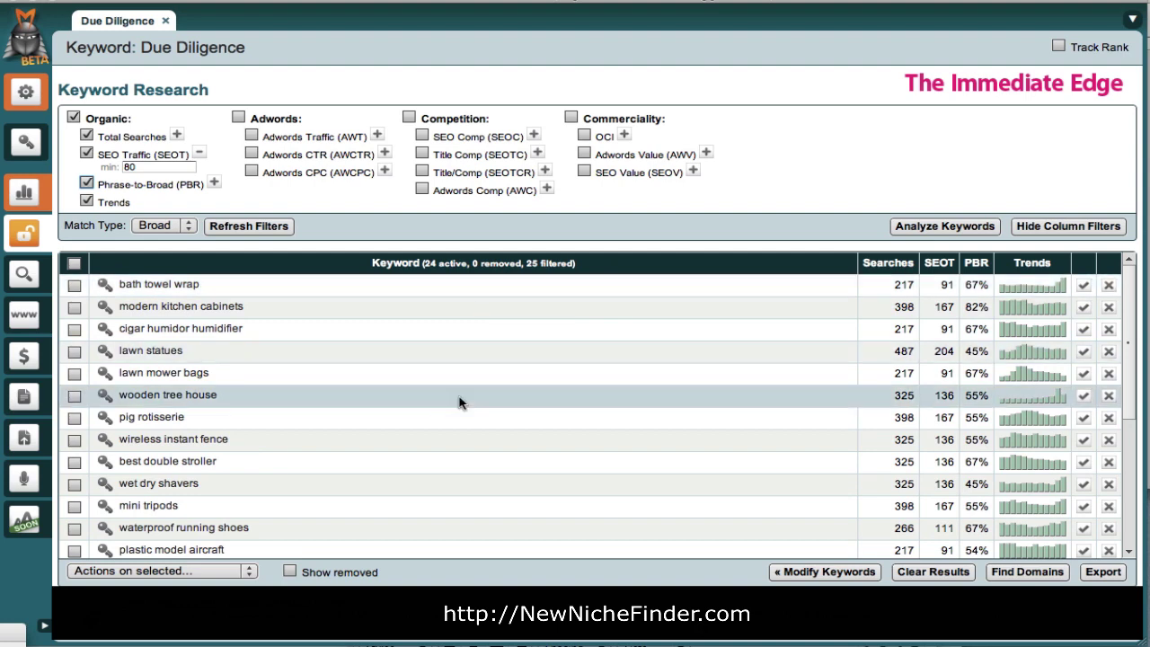
- Set the minimum SEO Traffic (SEOT) filter to 100
click(141, 168)
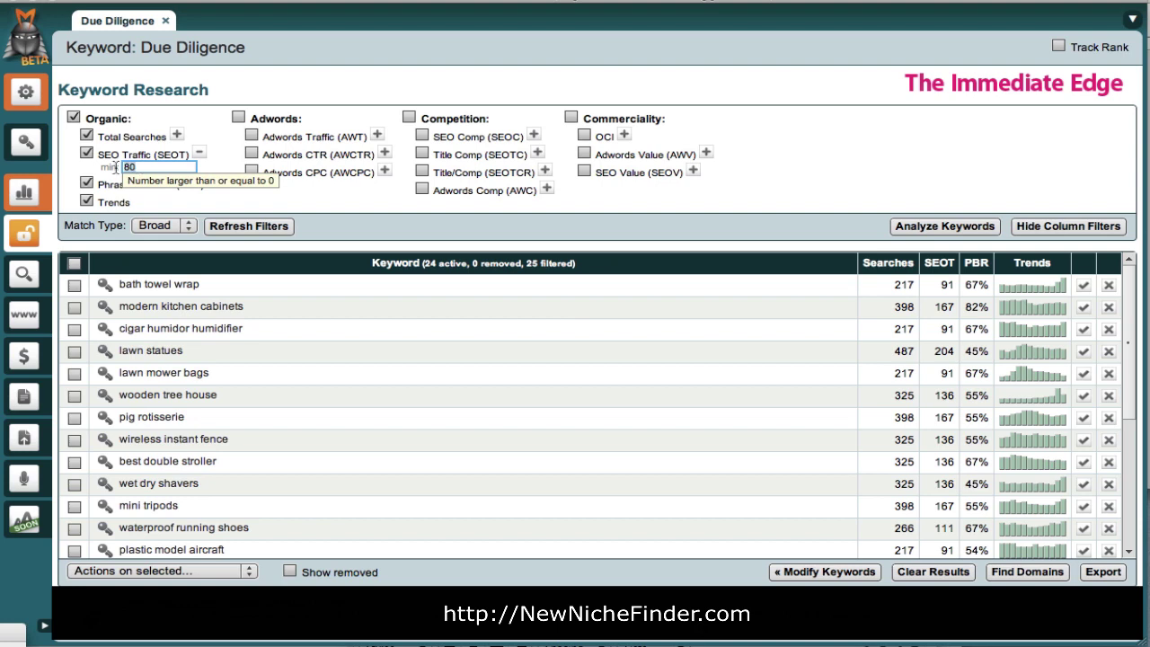
key(BackSpace)
key(BackSpace)
text(100)
key(Return)
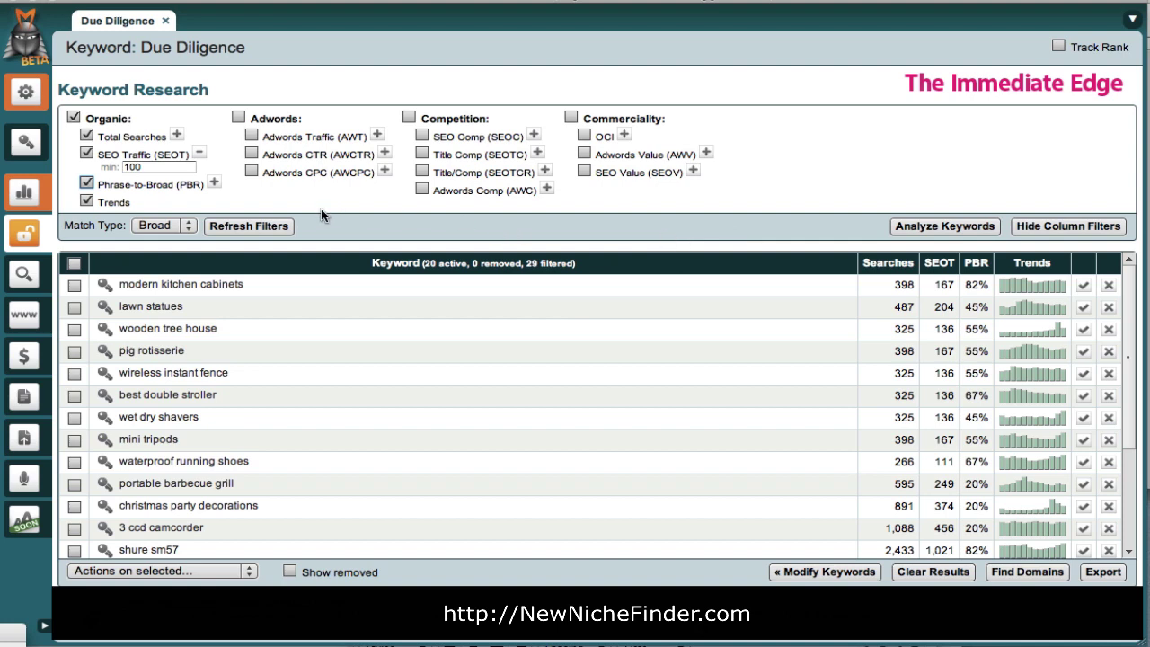
- Add a minimum Phrase-to-Broad (PBR) filter of 15 and refresh the filters
click(214, 186)
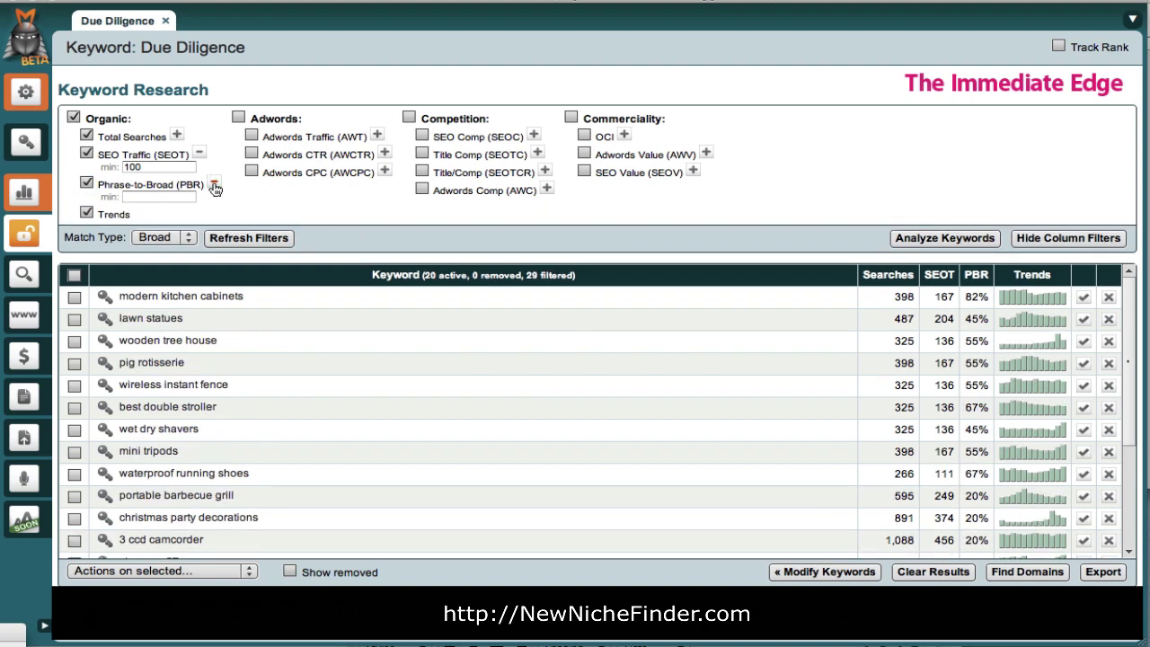
click(136, 197)
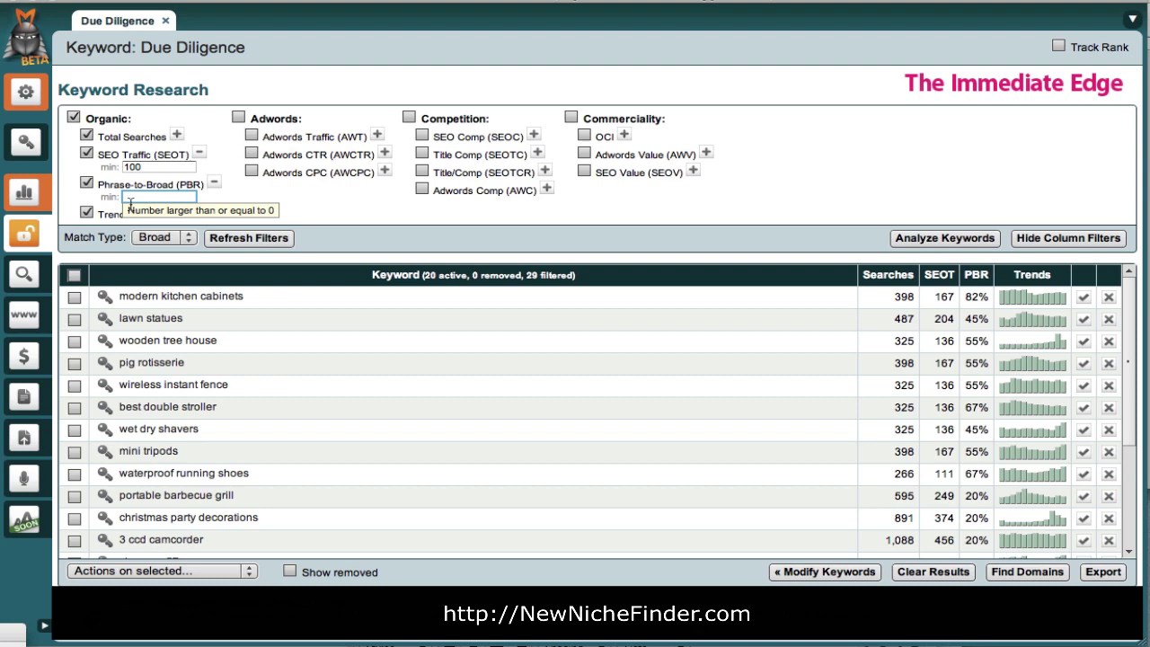
text(15)
click(351, 228)
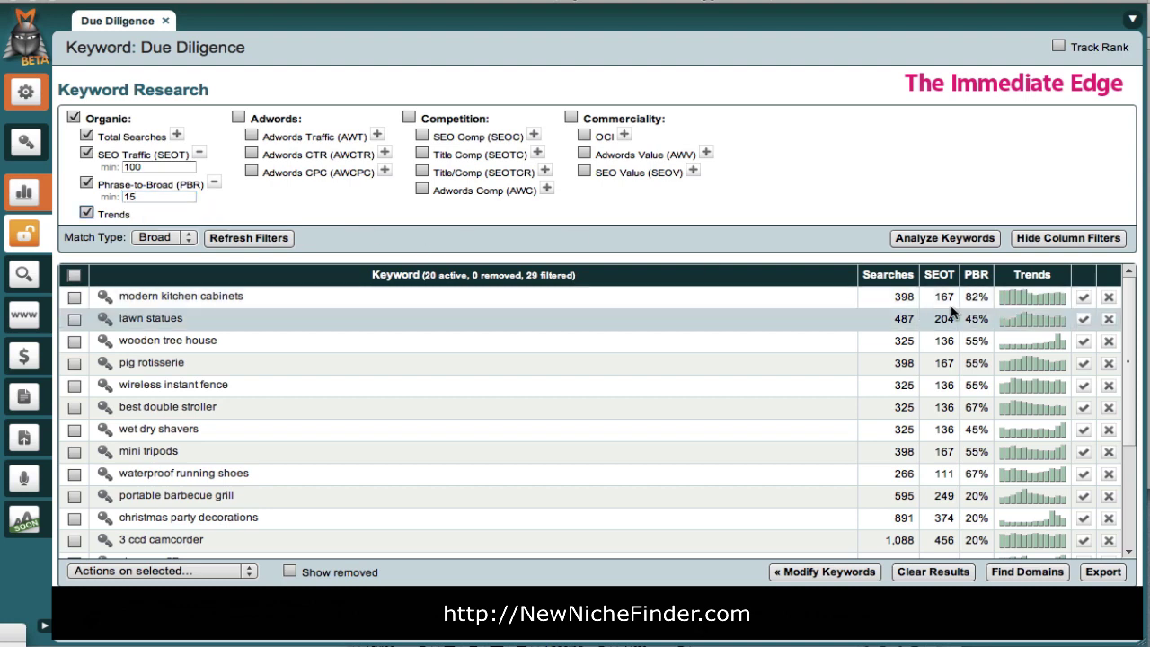
click(256, 239)
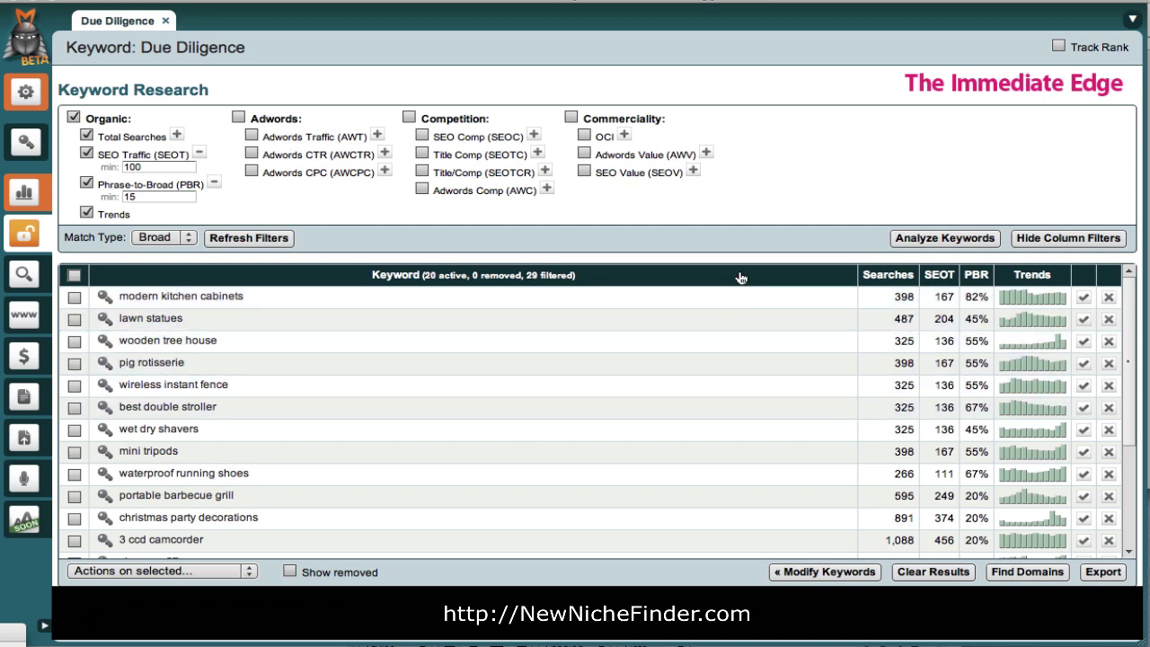
- Include the SEO Comp (SEOC) metric and analyze the filtered keywords again
mouse_move(414, 158)
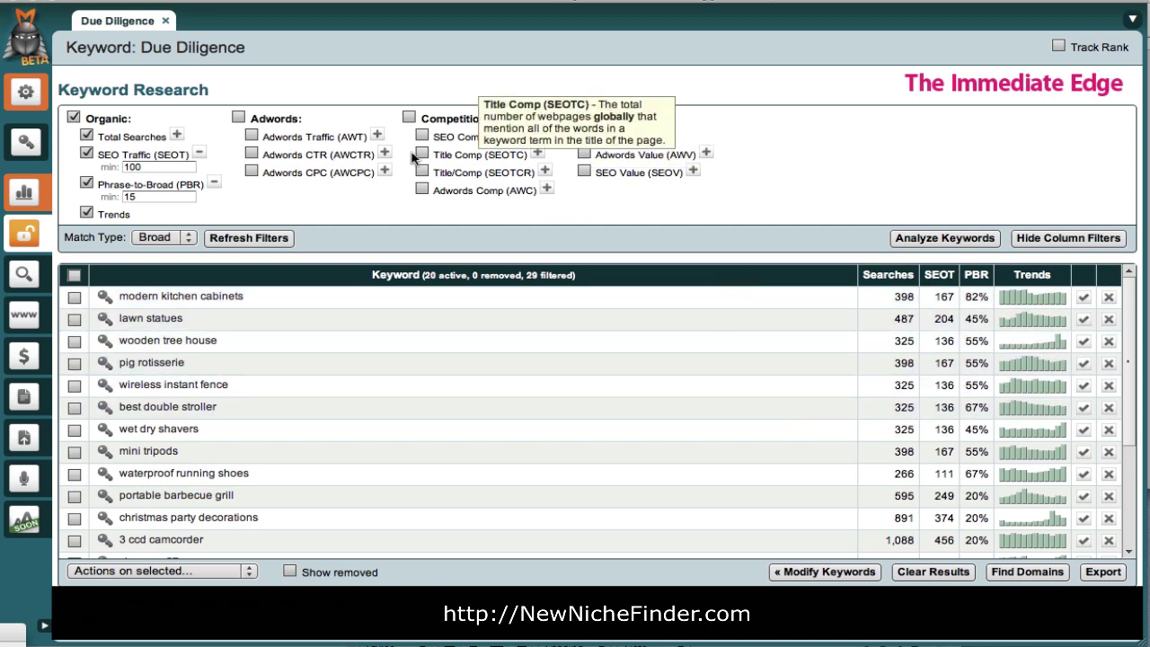
click(422, 135)
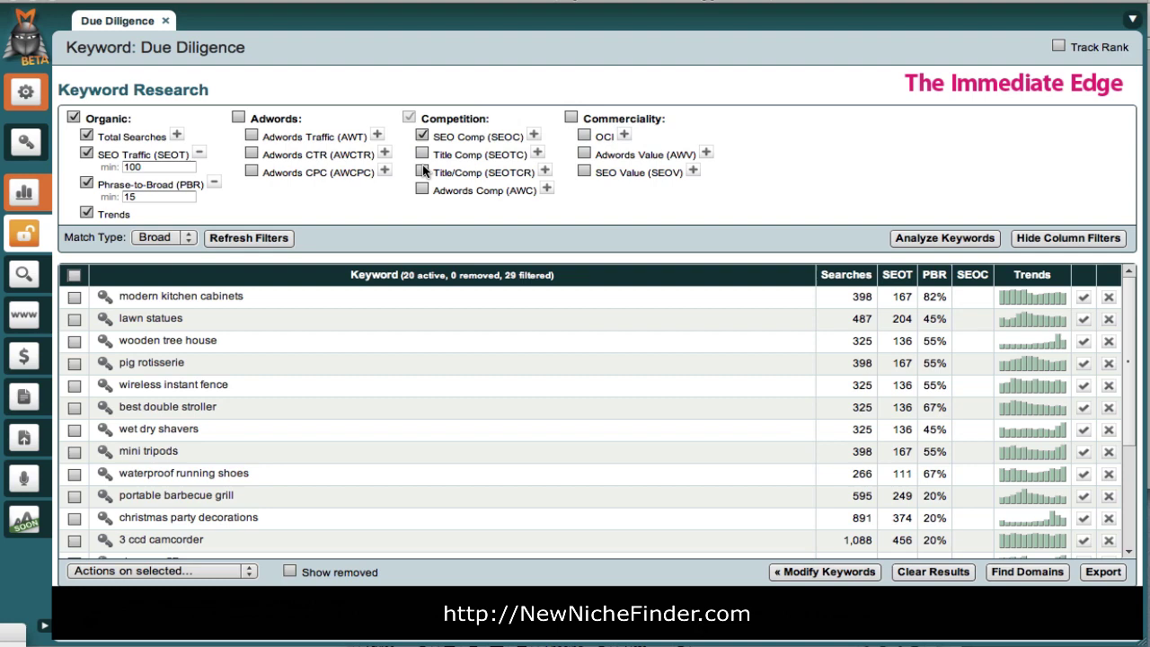
click(962, 245)
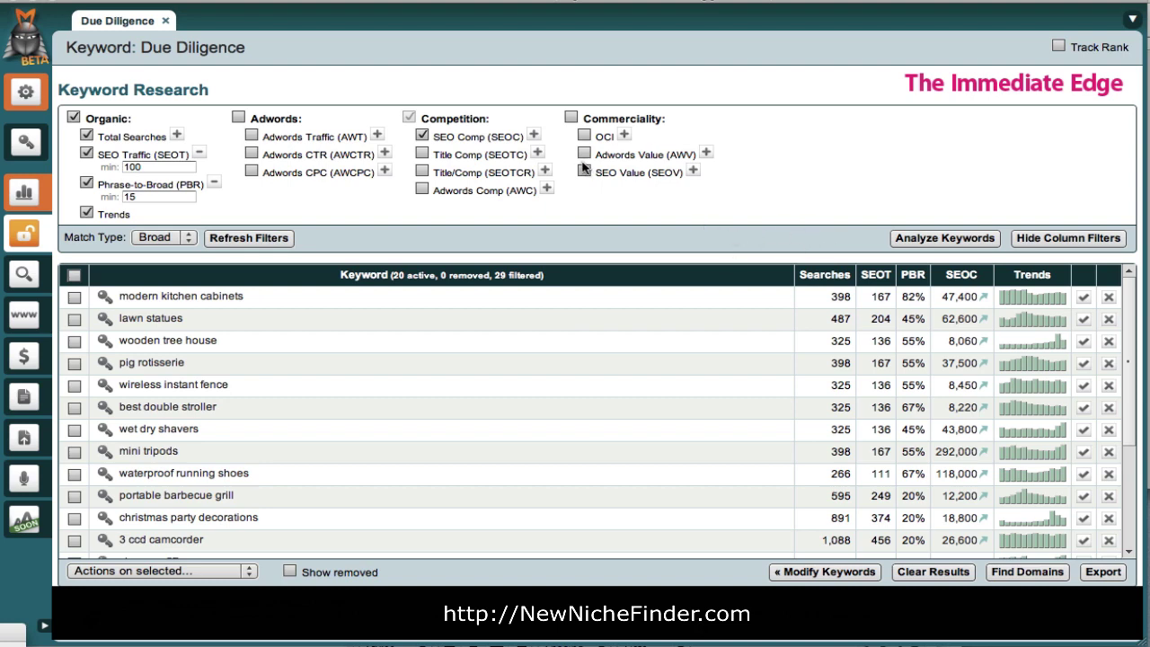
- Add an SEO Comp (SEOC) filter with a maximum of 30000
click(534, 137)
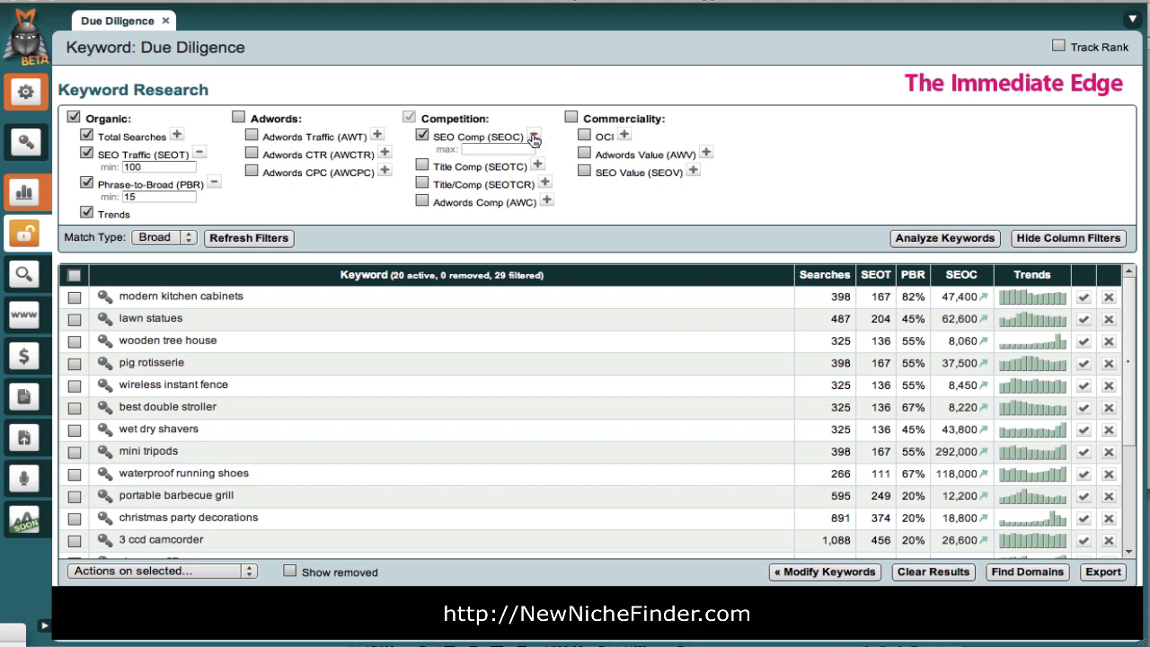
click(477, 152)
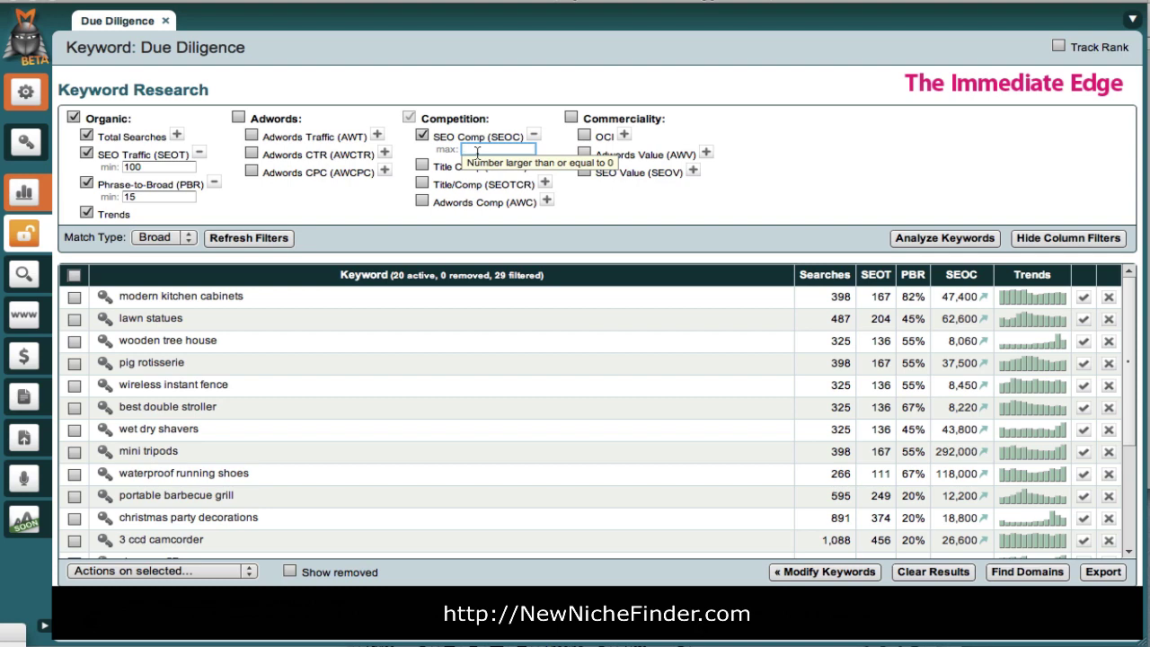
text(30000)
key(Tab)
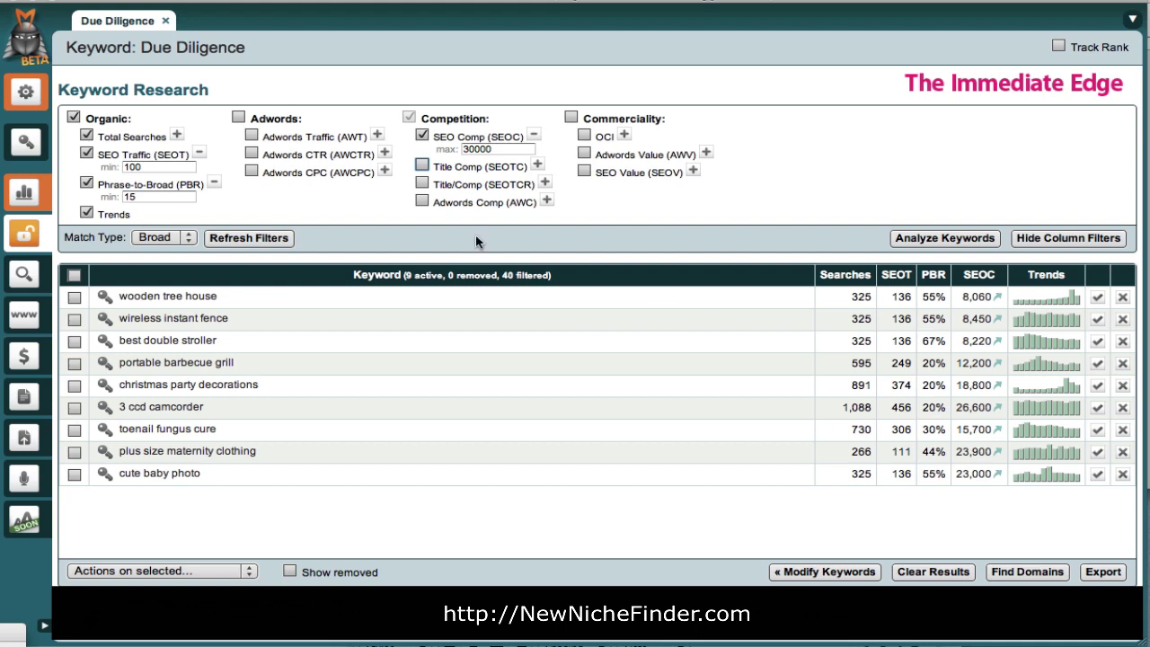
- Set the SEO Comp (SEOC) maximum to 100000 and sort the keywords by SEOC in ascending order
double_click(501, 150)
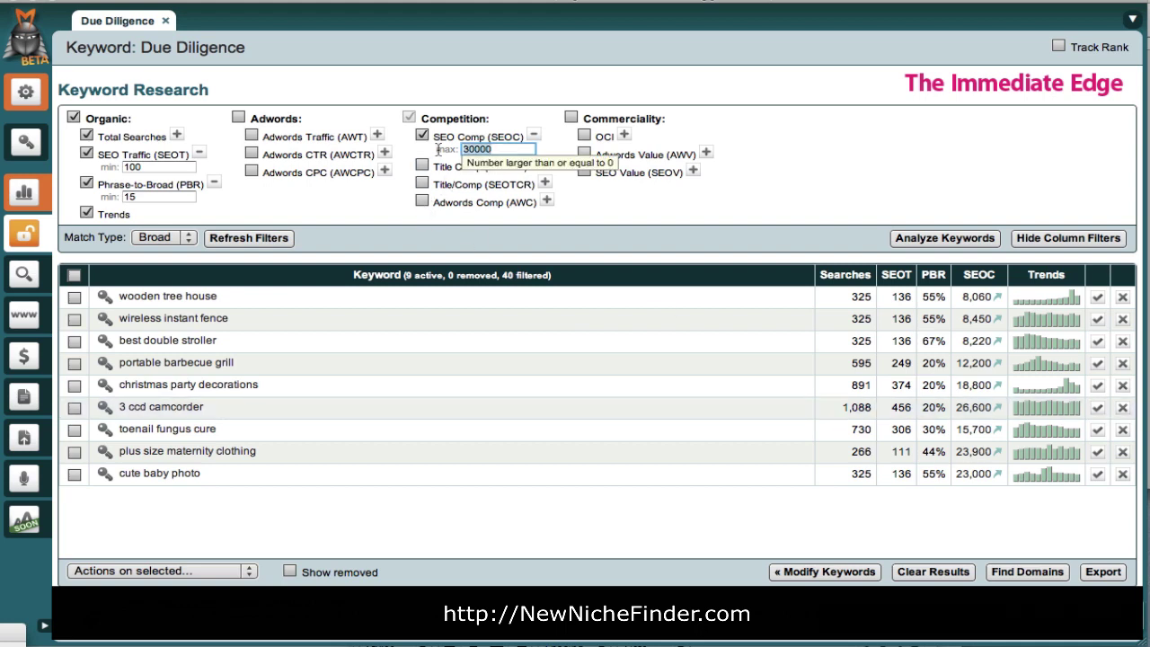
text(100000)
key(Tab)
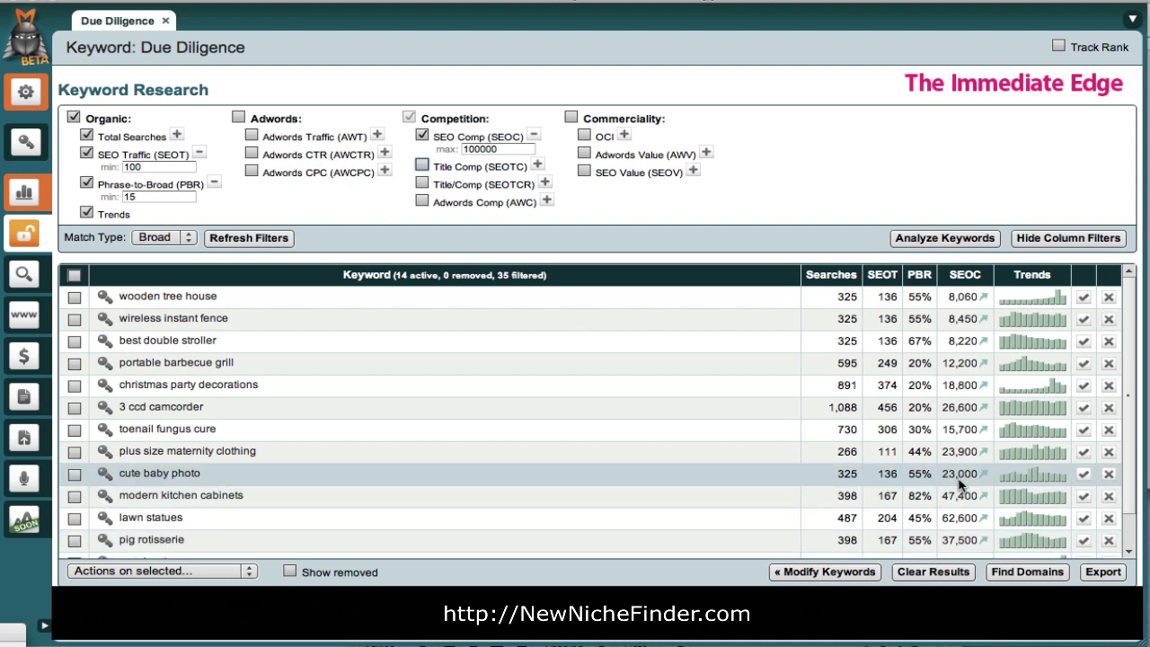
scroll(960, 484, down, 2)
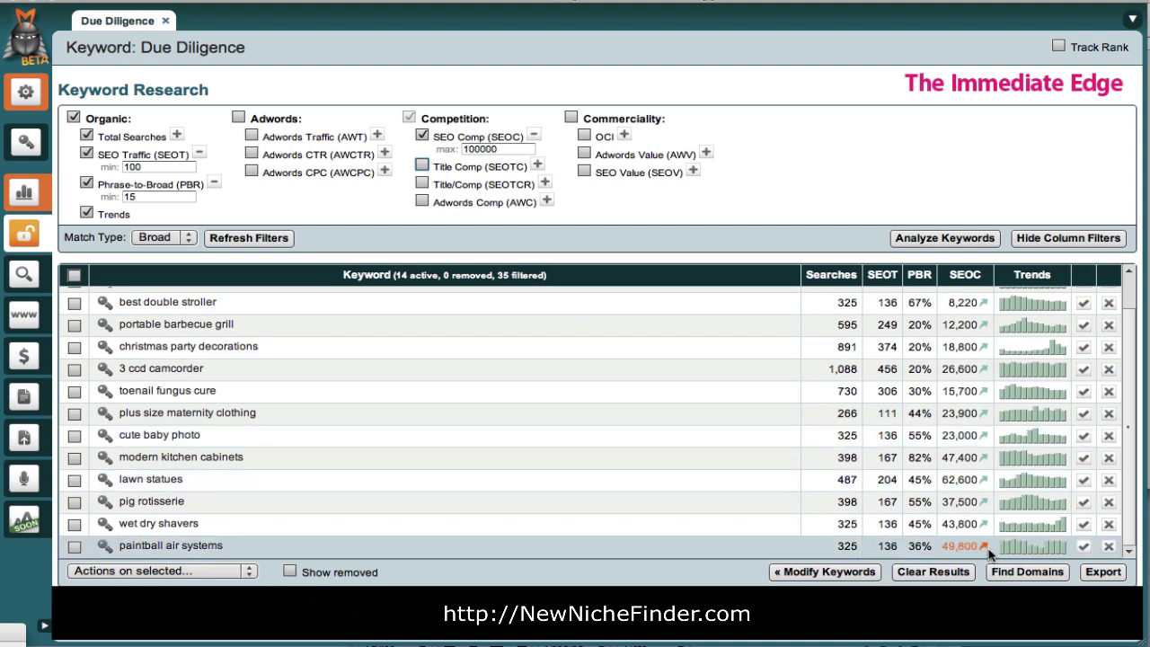
click(976, 280)
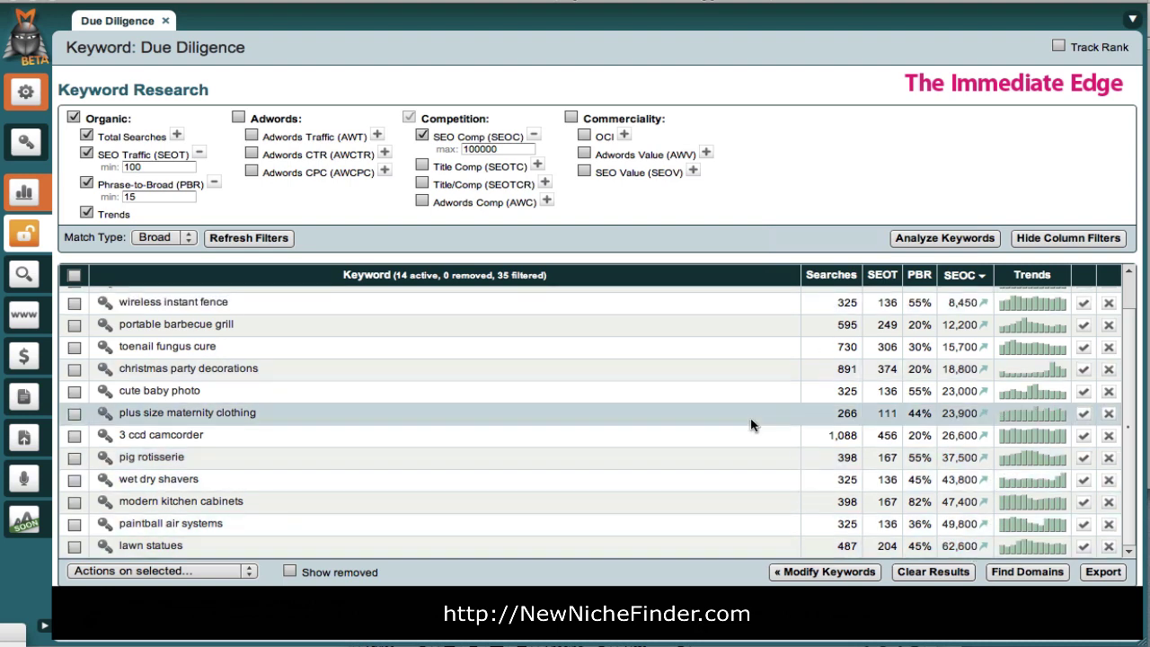
- Include Title Comp (SEOTC) with a maximum of 10000 and analyze the keywords again
click(423, 168)
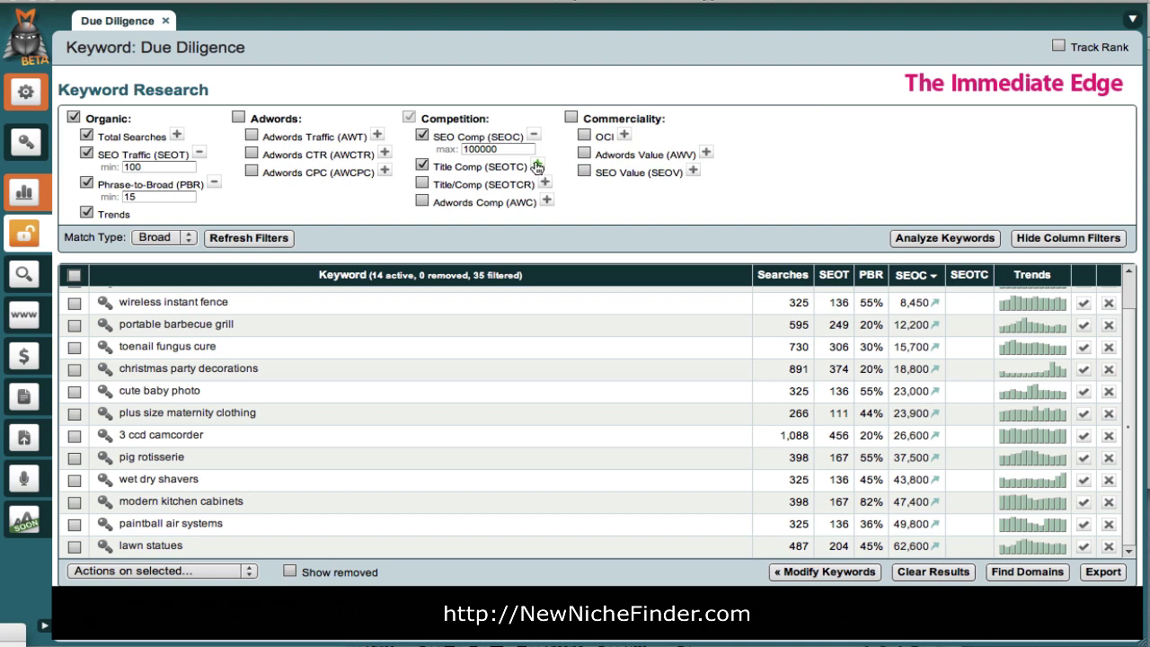
click(536, 168)
click(477, 179)
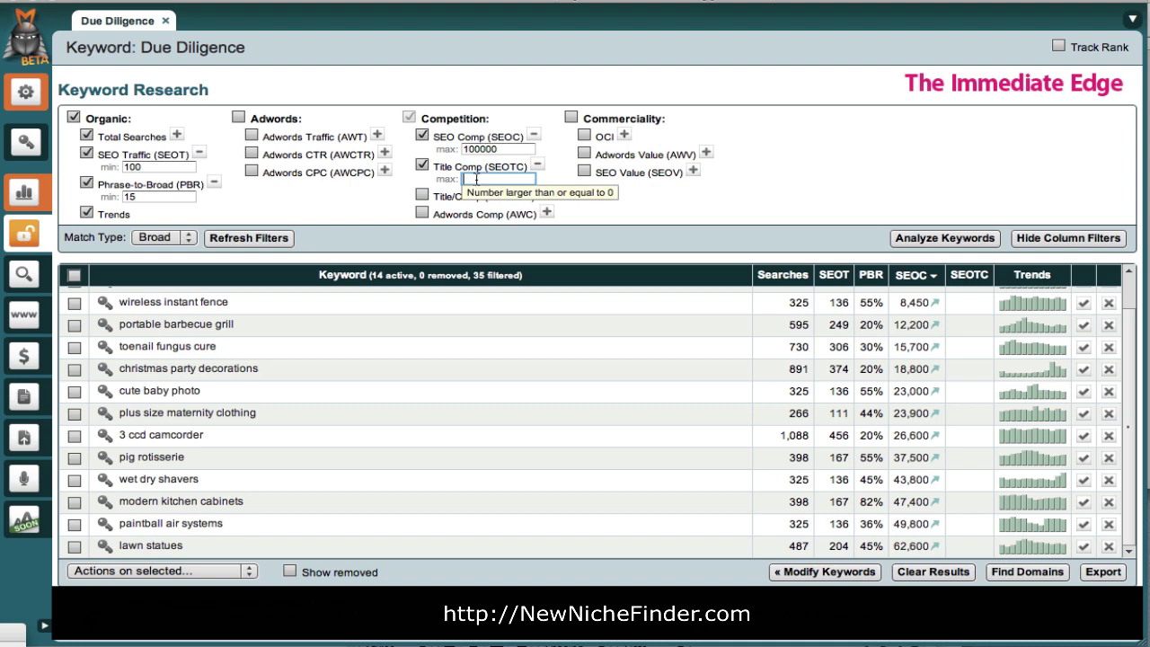
text(10000)
key(Tab)
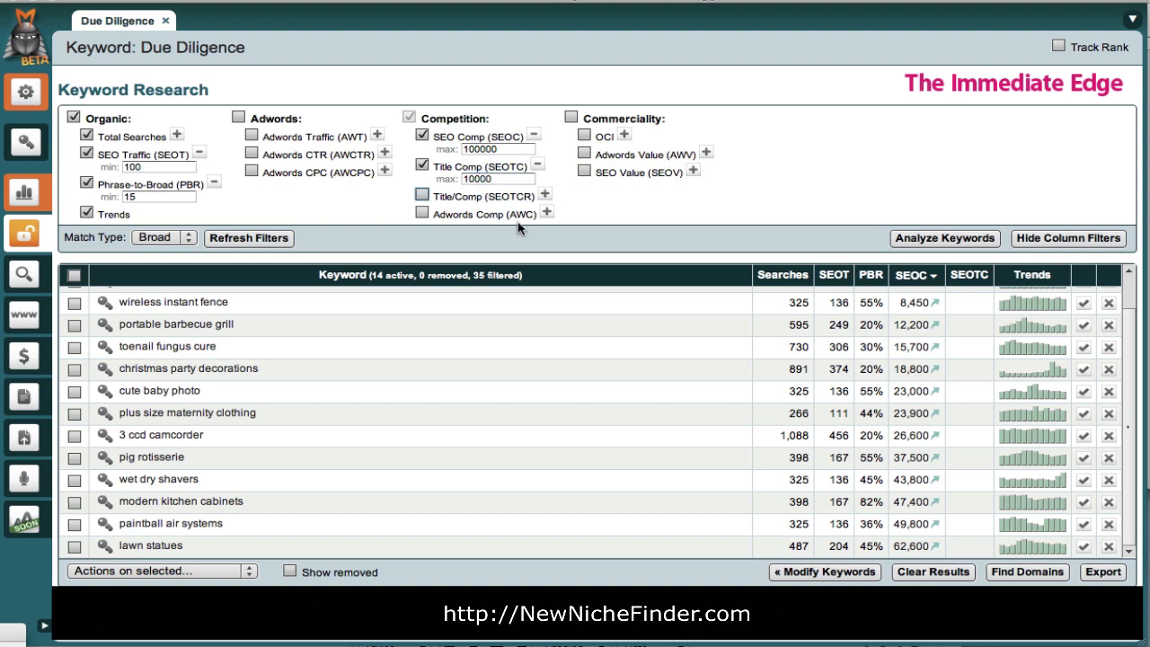
click(930, 239)
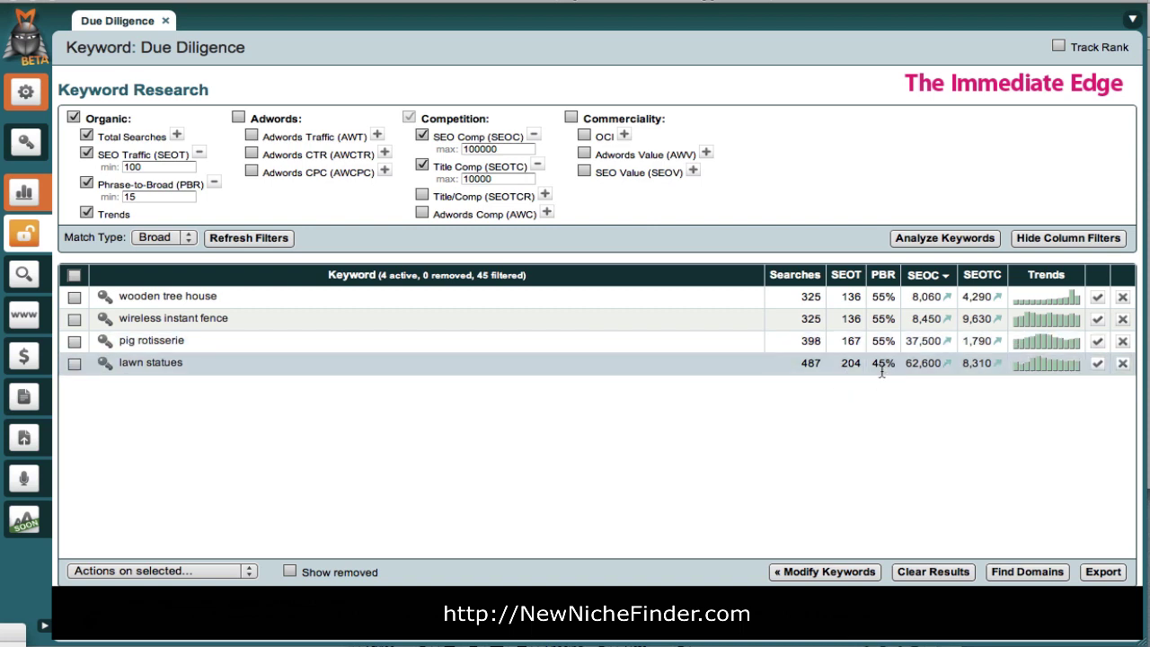
- Switch the match type to Phrase to compare the search figures and return it to Broad
click(171, 238)
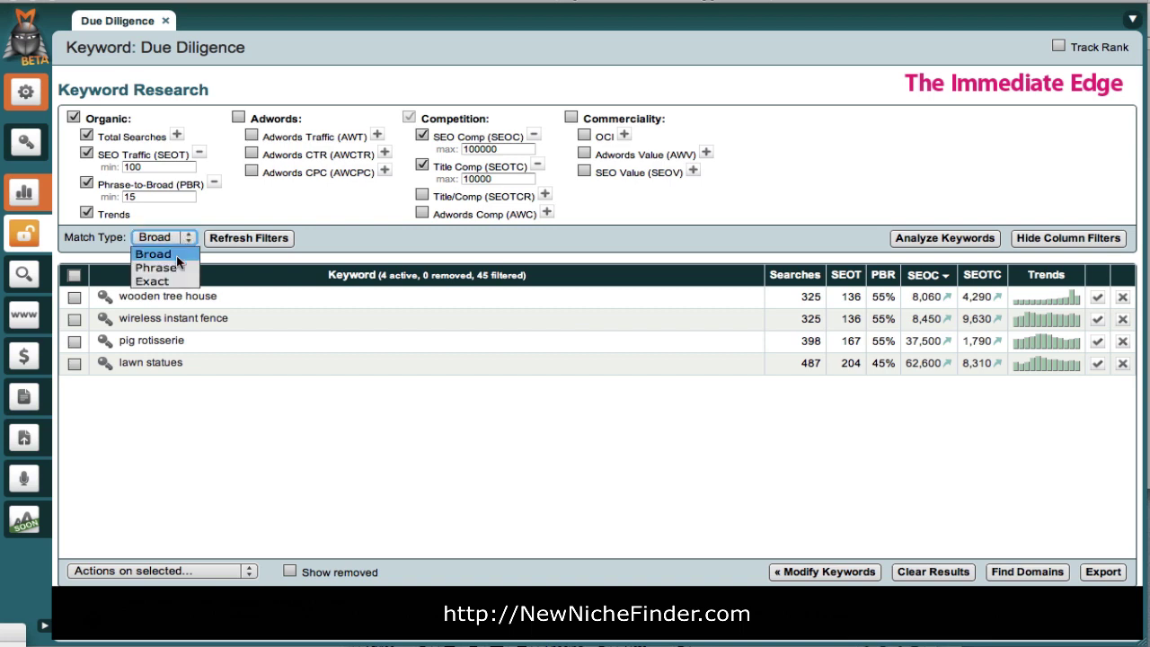
click(161, 268)
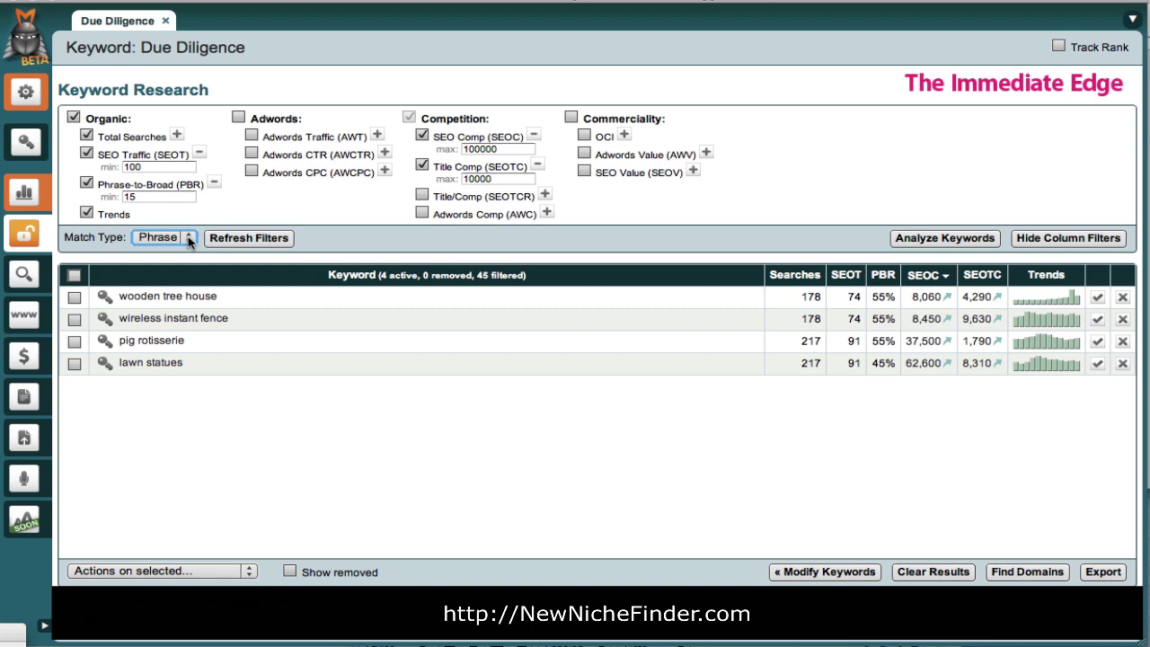
click(189, 240)
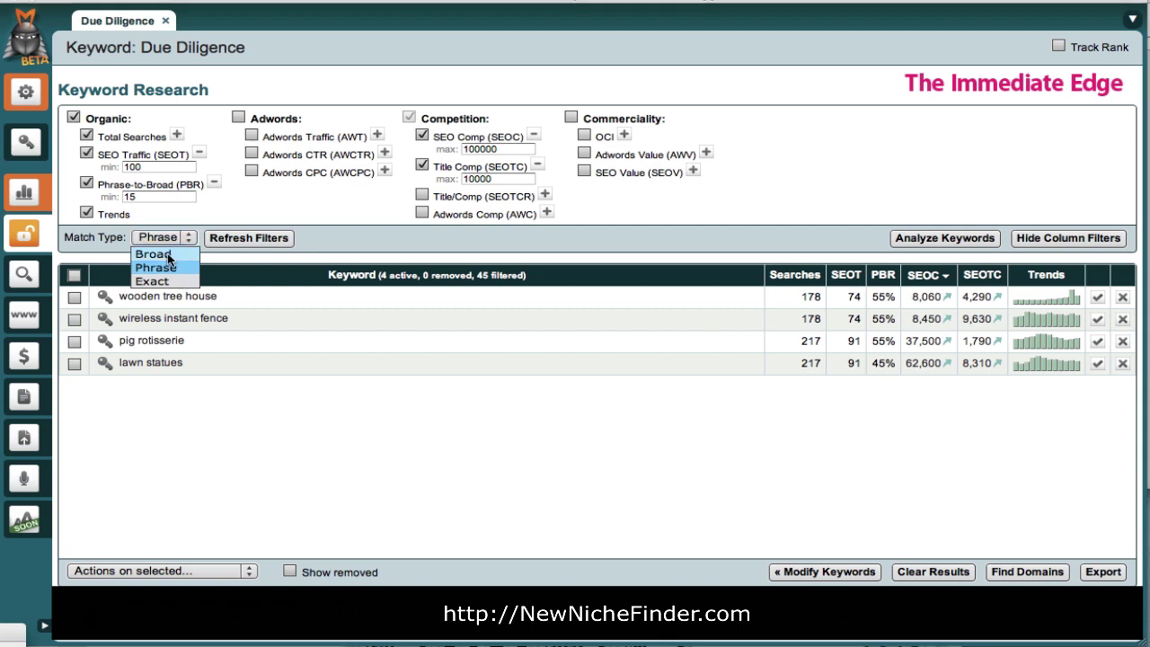
click(155, 254)
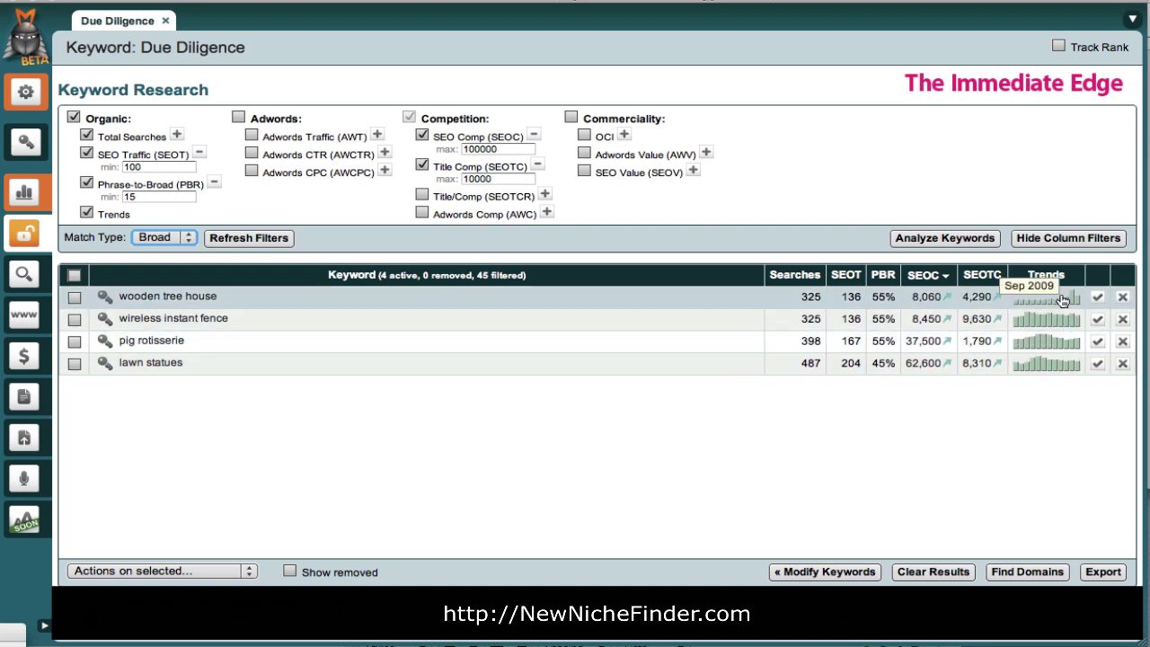
- Examine the monthly search trends of the wooden tree house and wireless instant fence keywords
mouse_move(1075, 302)
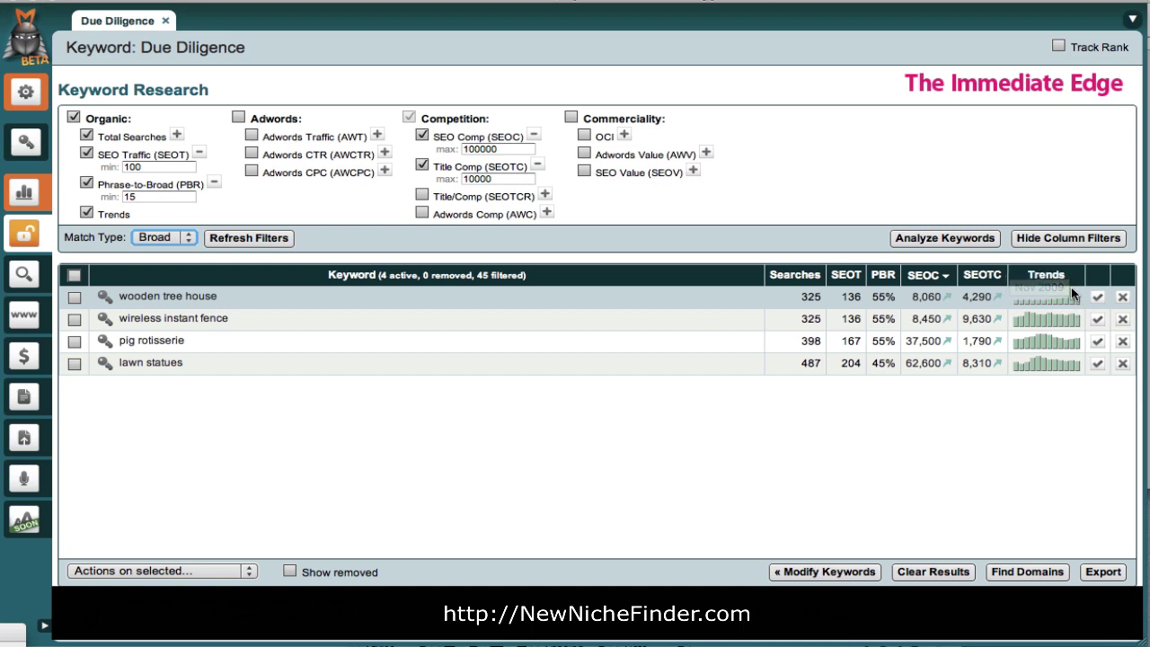
mouse_move(1075, 321)
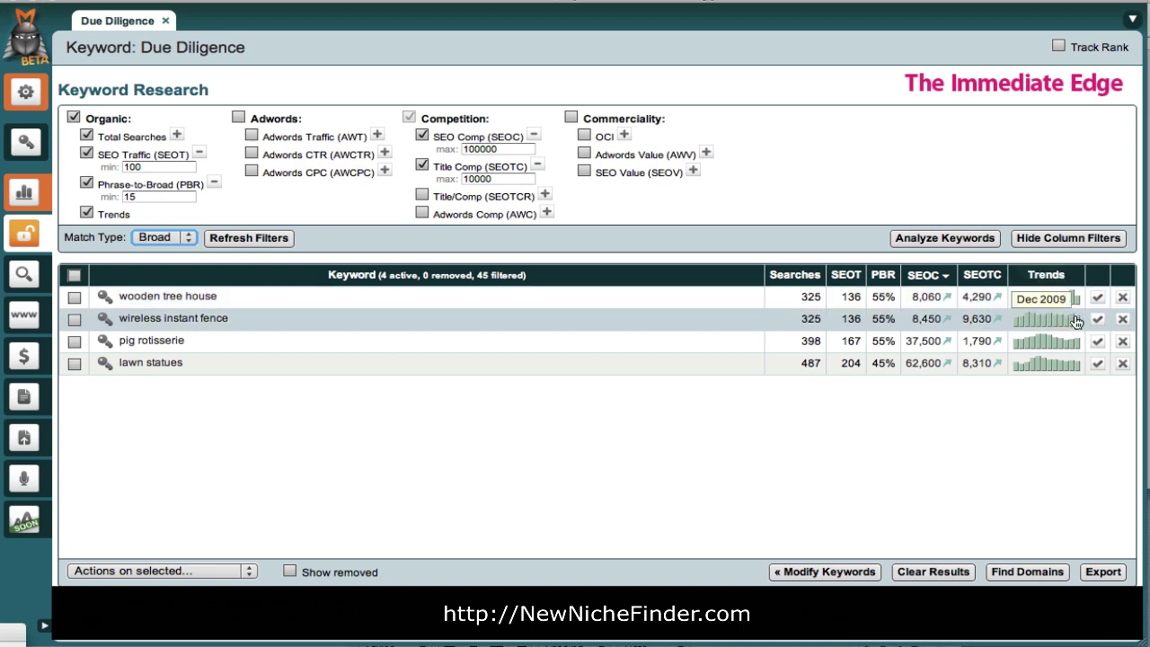